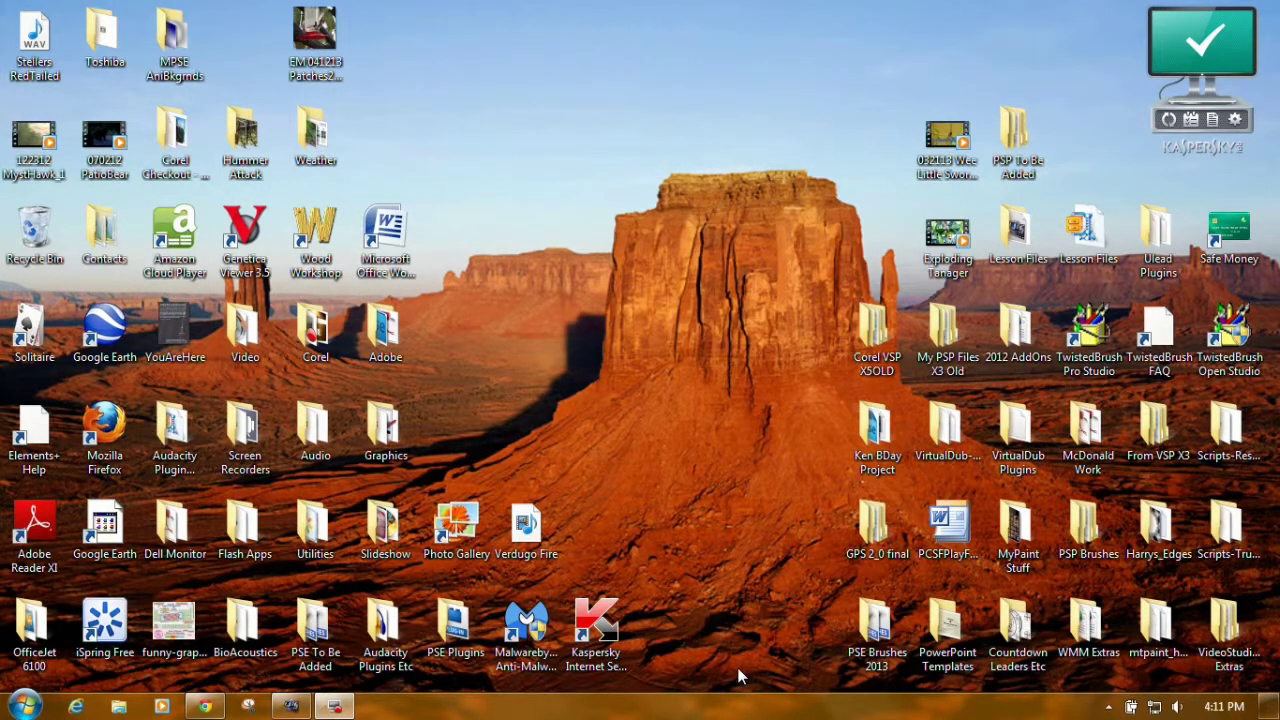
- Open the Music library from the Start menu in Windows Explorer
{"action": "left_click", "coordinate": [25, 707]}
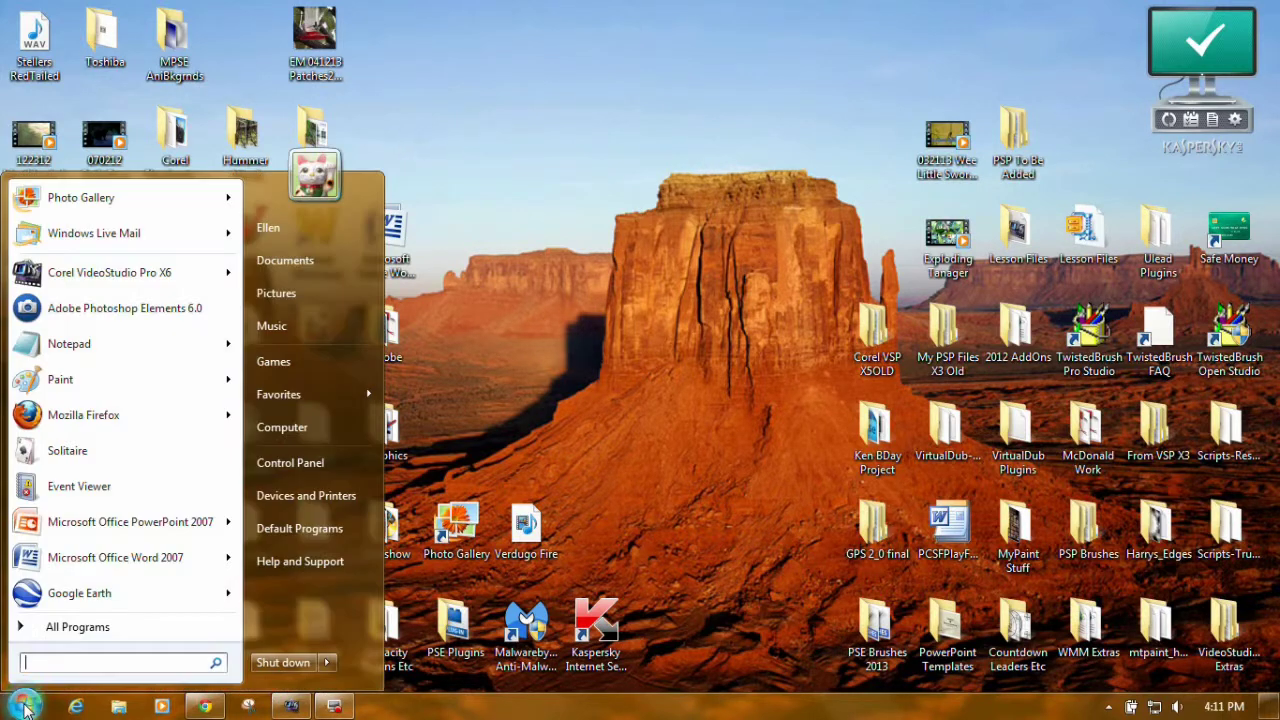
{"action": "left_click", "coordinate": [293, 327]}
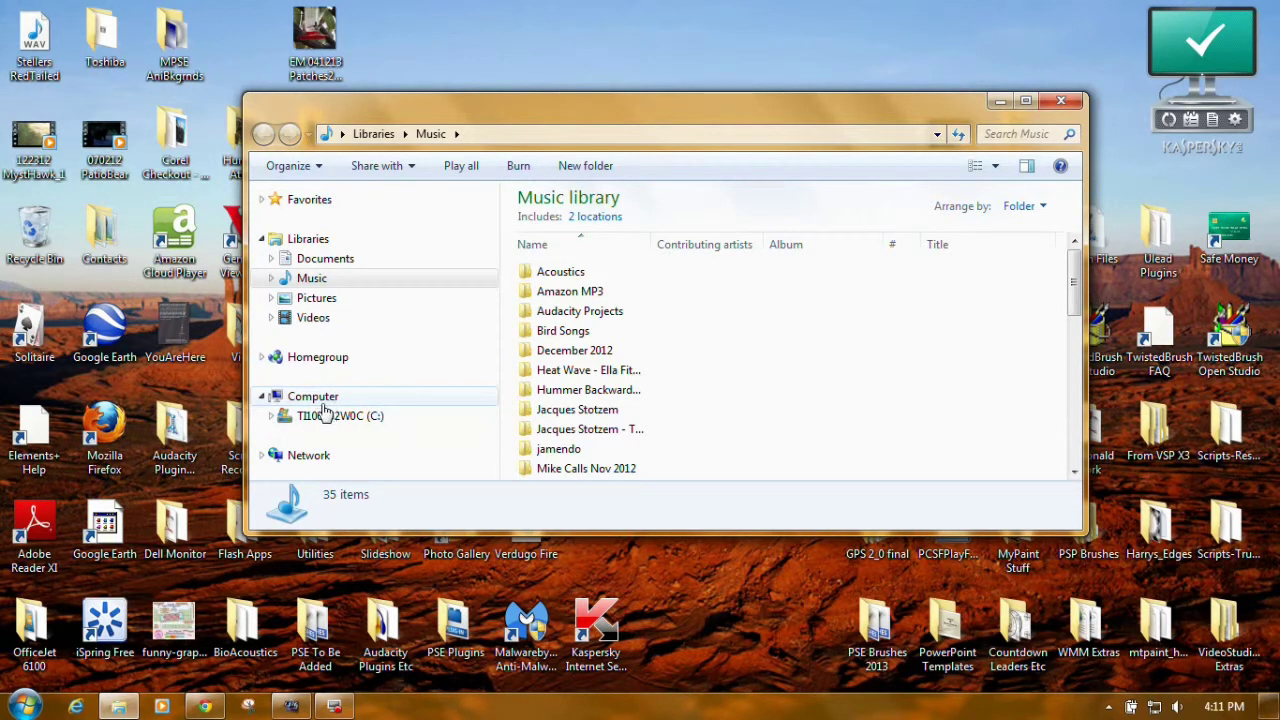
- Expand drive C: and Program Files (x86) in the folder tree and scroll down to Haali
{"action": "left_click", "coordinate": [271, 416]}
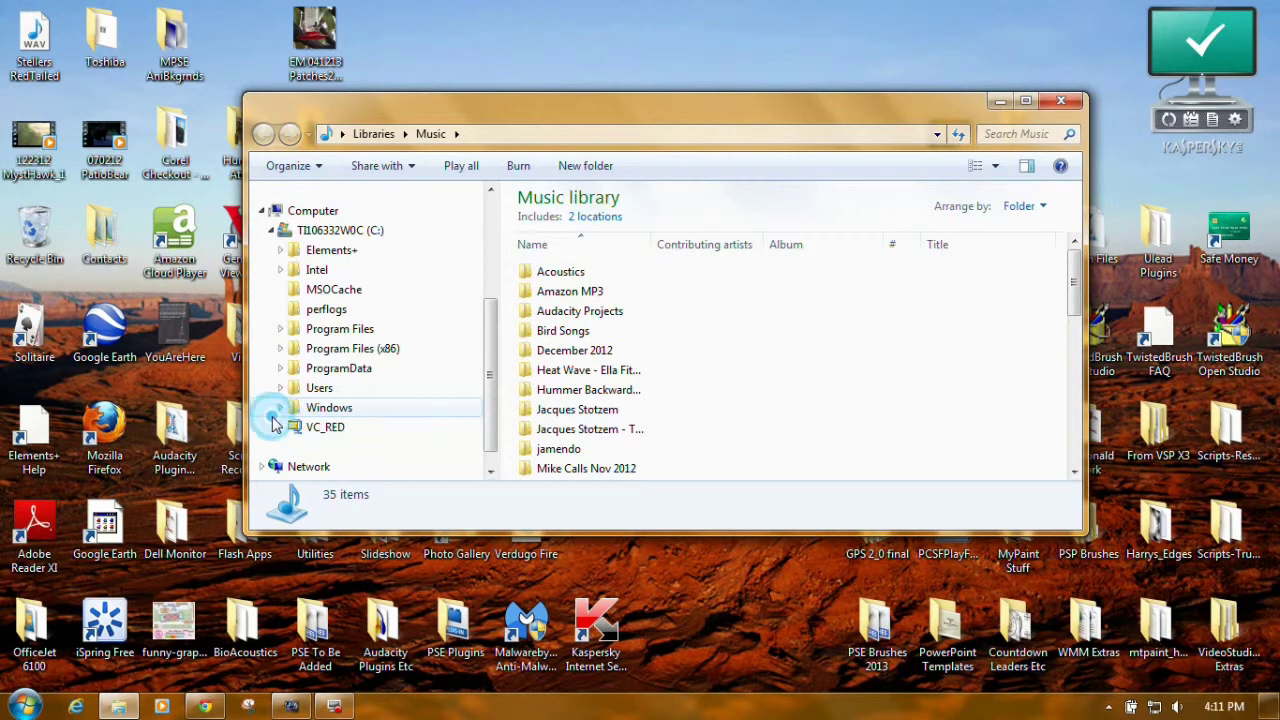
{"action": "left_click", "coordinate": [282, 350]}
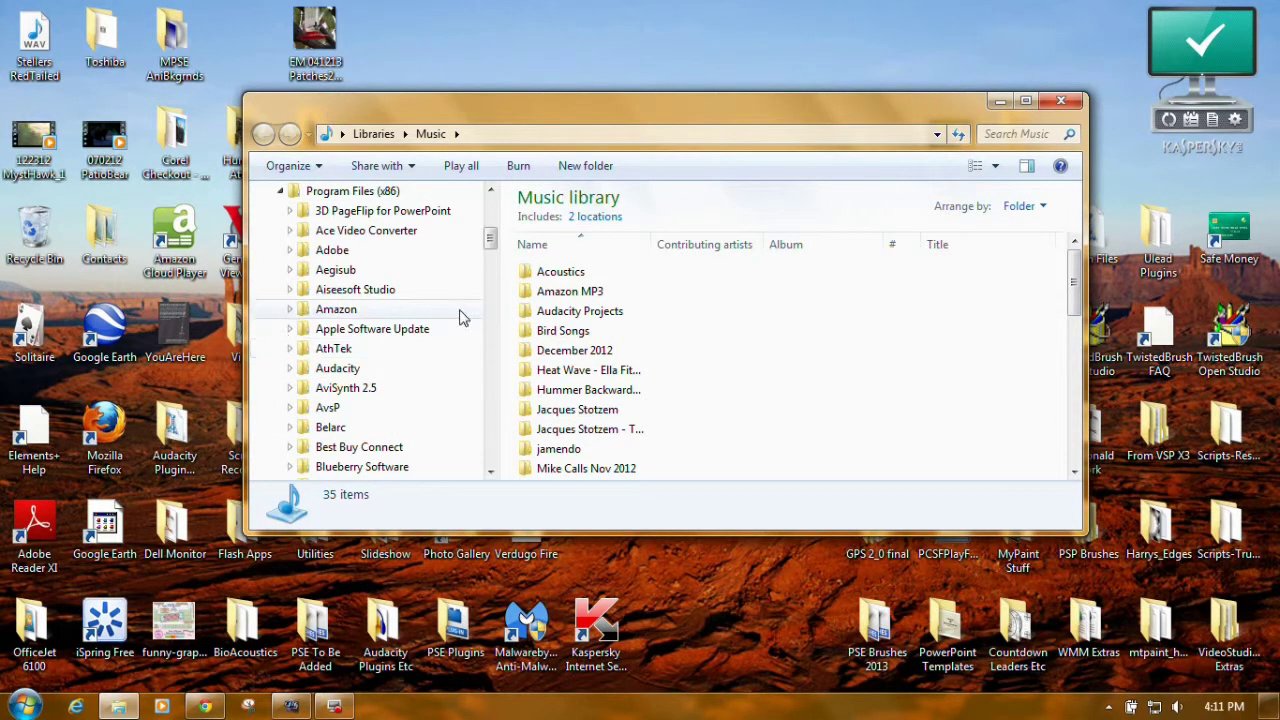
{"action": "left_click_drag", "start_coordinate": [492, 238], "coordinate": [489, 308]}
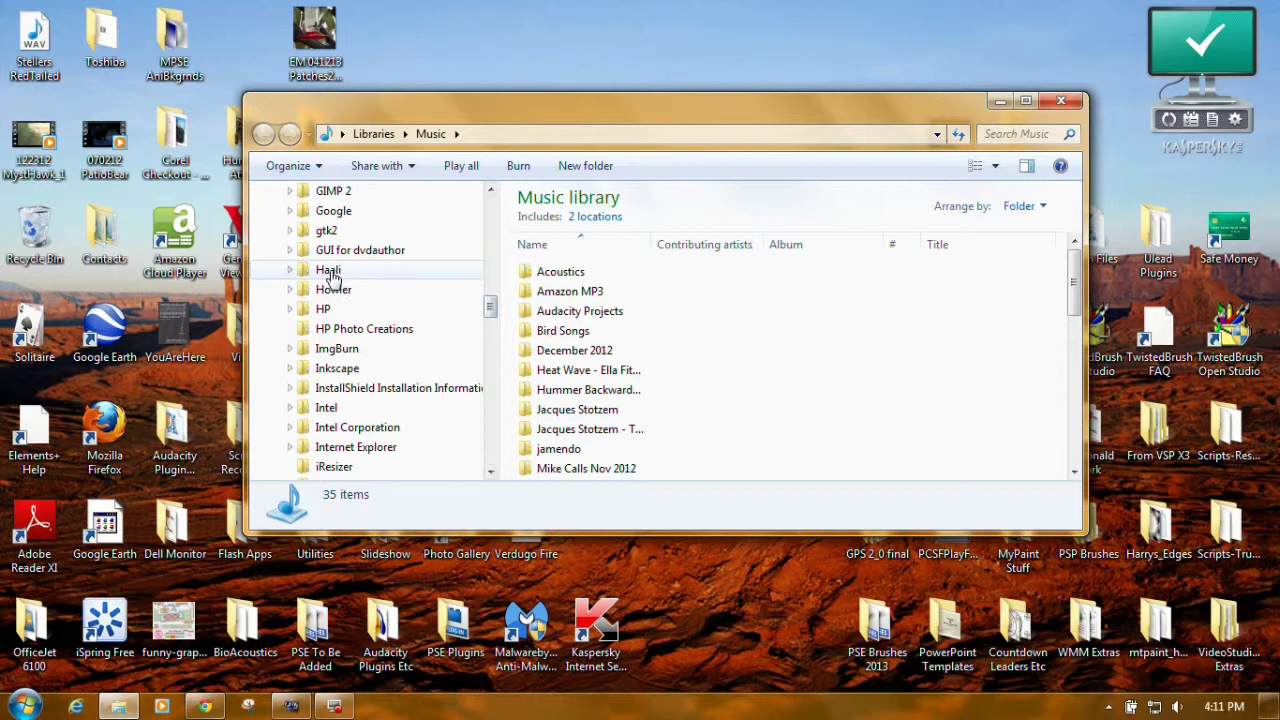
- Rename the Haali folder to OLDHaali, granting administrator permission
{"action": "right_click", "coordinate": [330, 272]}
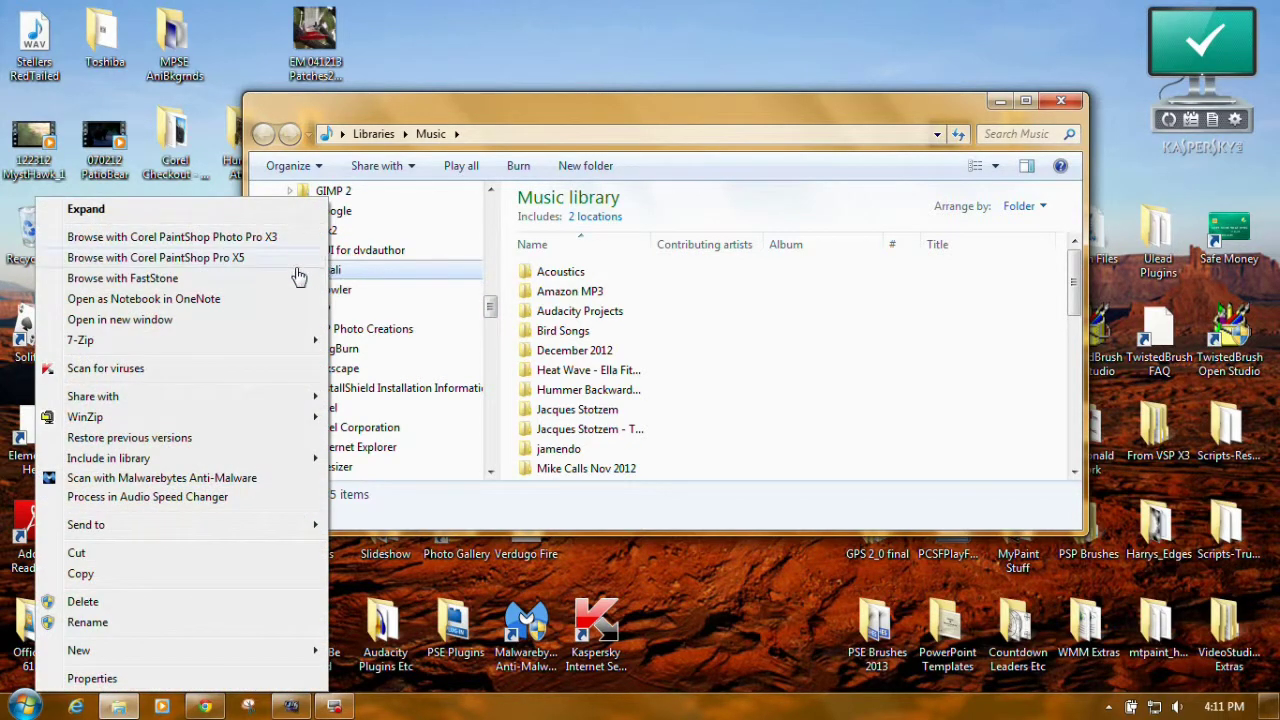
{"action": "left_click", "coordinate": [180, 623]}
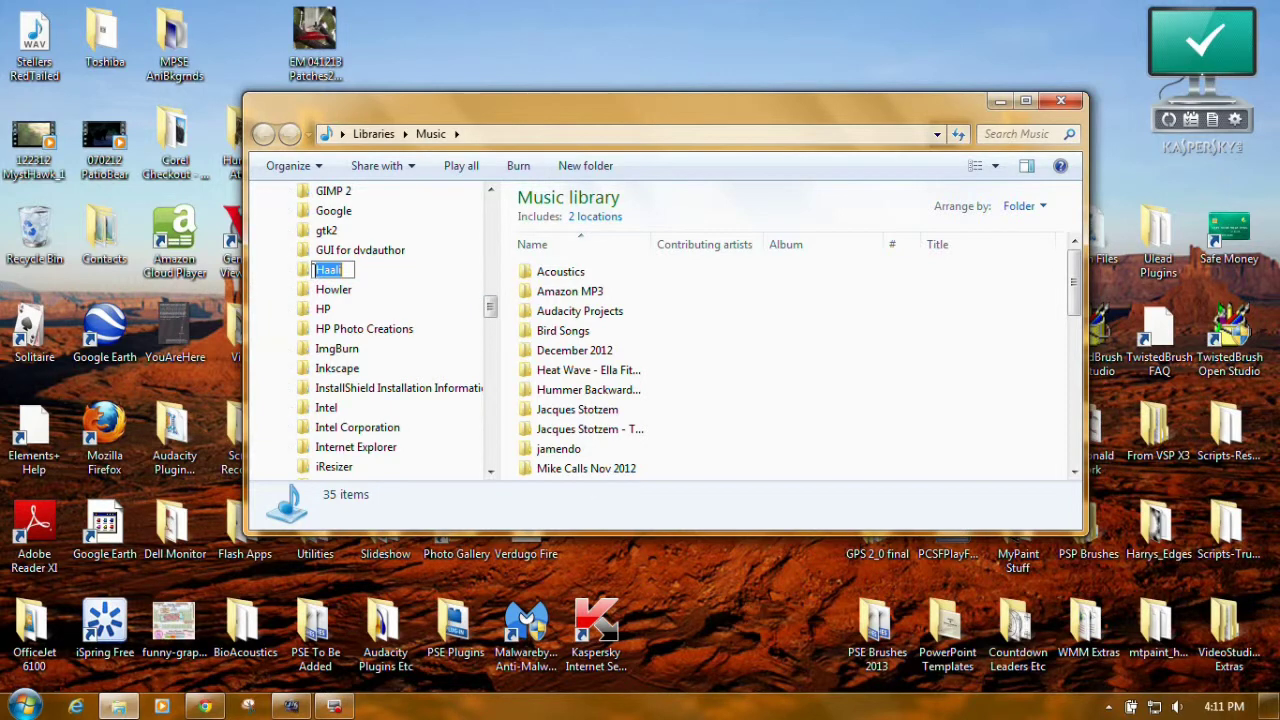
{"action": "left_click", "coordinate": [314, 270]}
{"action": "type", "text": "OLD"}
{"action": "key", "text": "Return"}
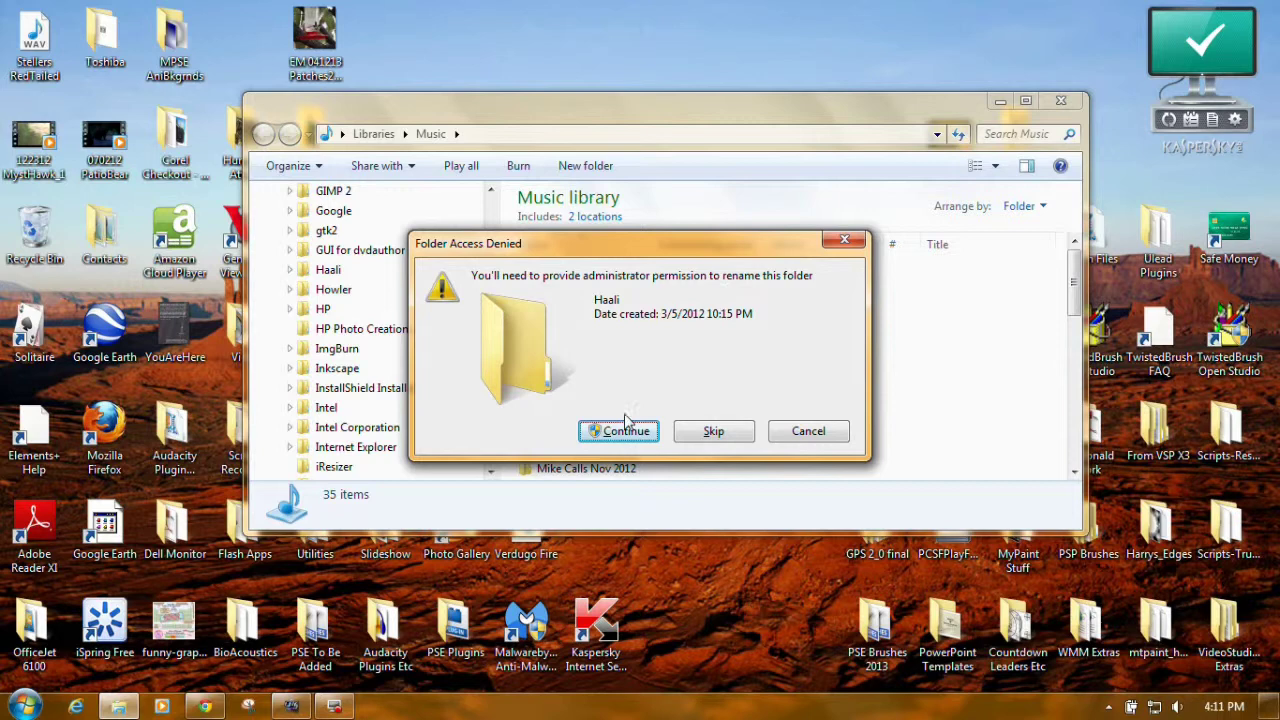
{"action": "left_click", "coordinate": [622, 433]}
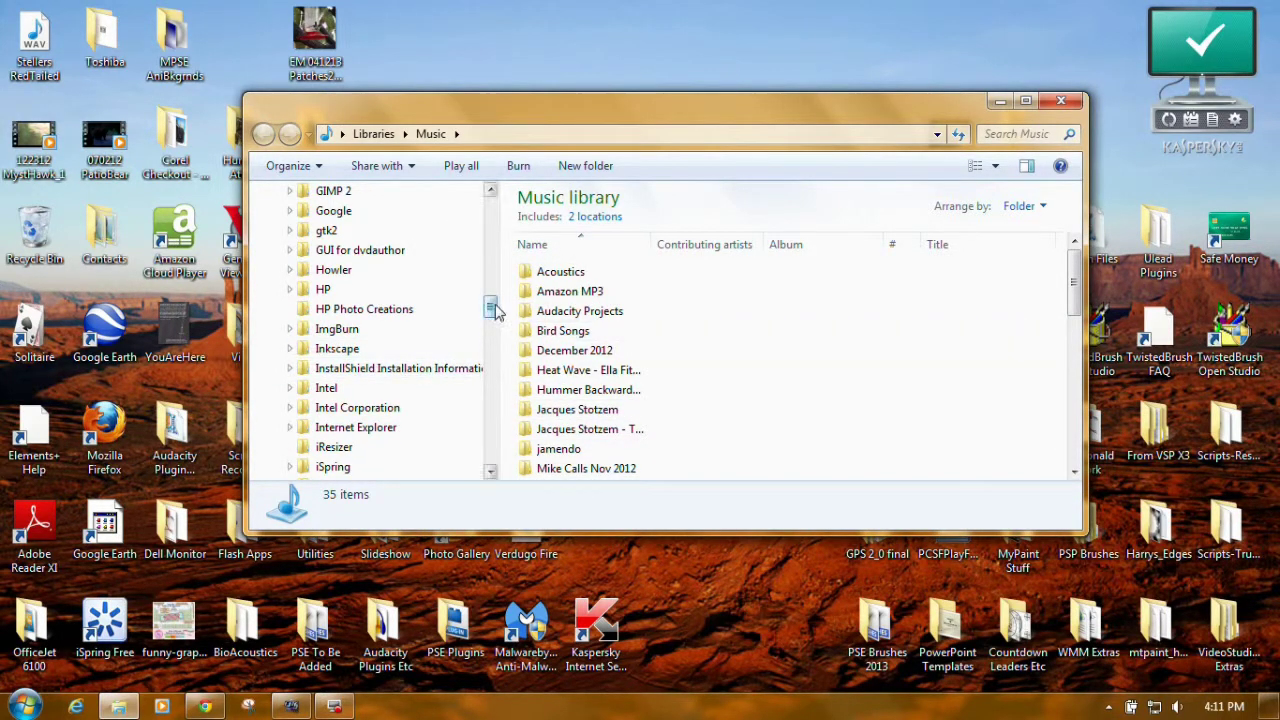
- Scroll the folder tree to find OLDHaali between NewBlue and OpenLibraries
{"action": "left_click_drag", "start_coordinate": [491, 300], "coordinate": [492, 373]}
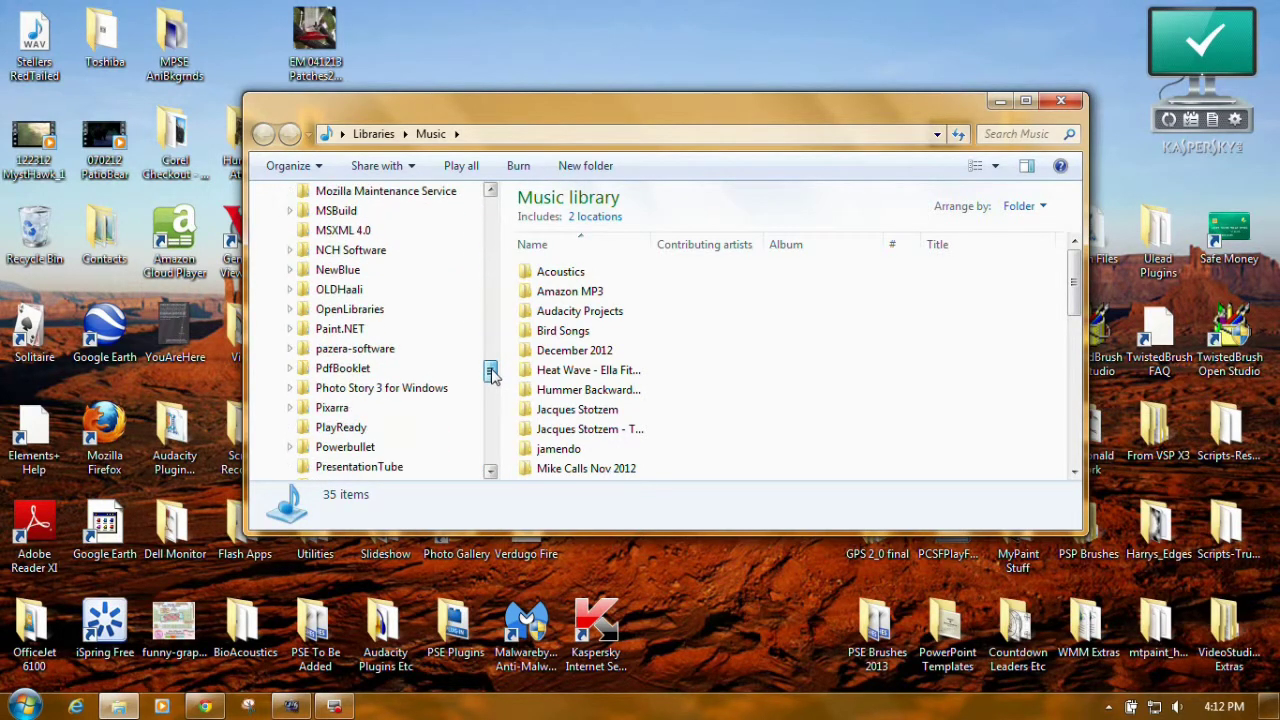
- Expand OLDHaali, open MatroskaSplitter and scroll its file list to splitter.ax
{"action": "left_click", "coordinate": [290, 290]}
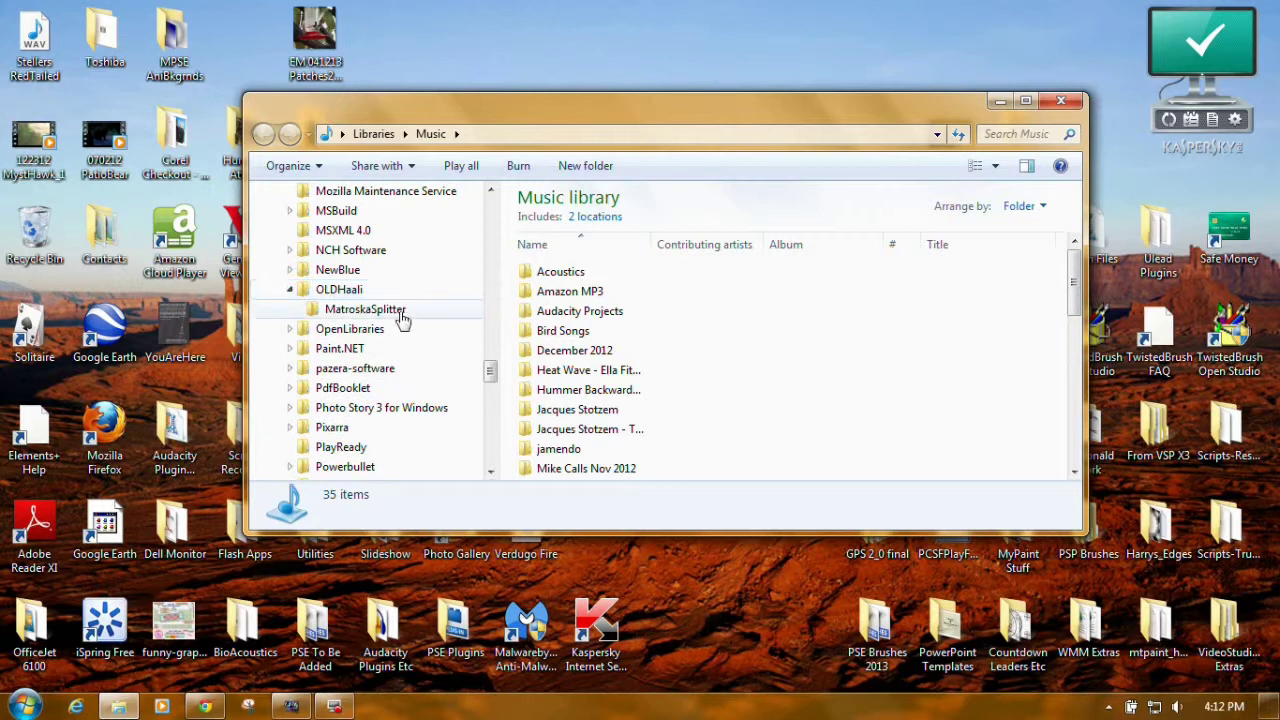
{"action": "left_click", "coordinate": [364, 312]}
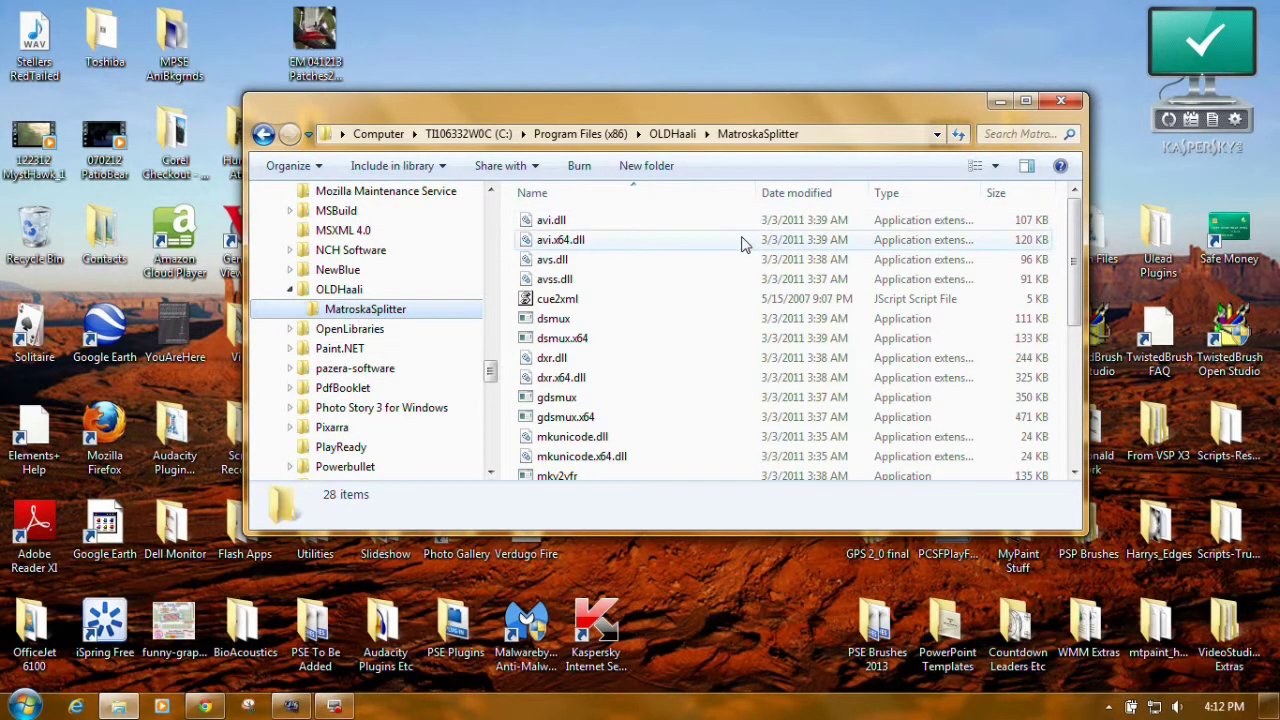
{"action": "left_click_drag", "start_coordinate": [1073, 236], "coordinate": [1064, 385]}
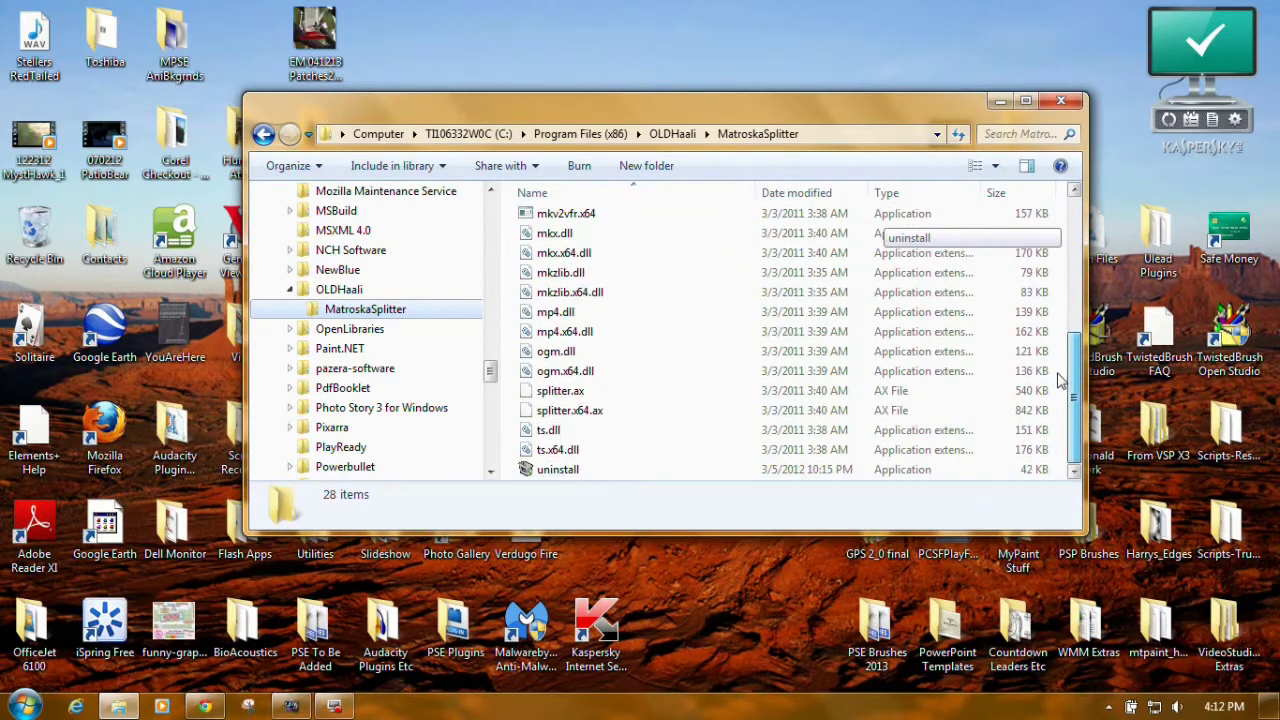
{"action": "right_click", "coordinate": [588, 395]}
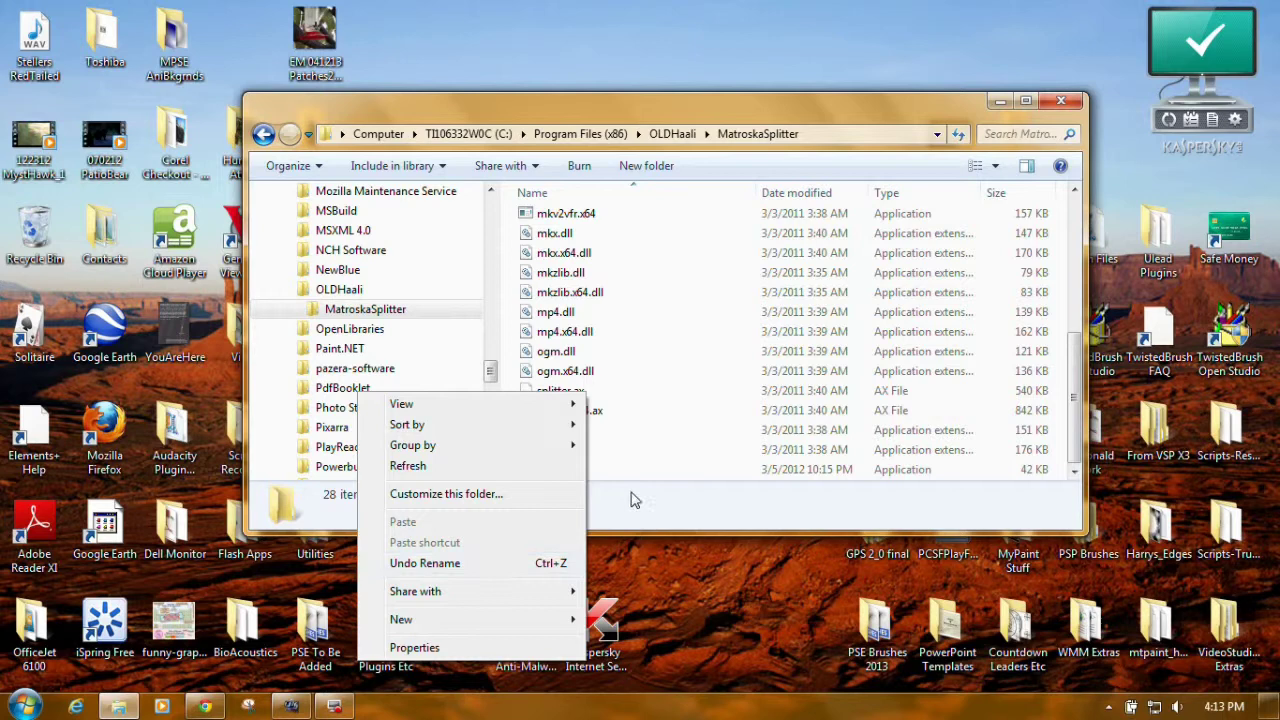
{"action": "left_click", "coordinate": [669, 498]}
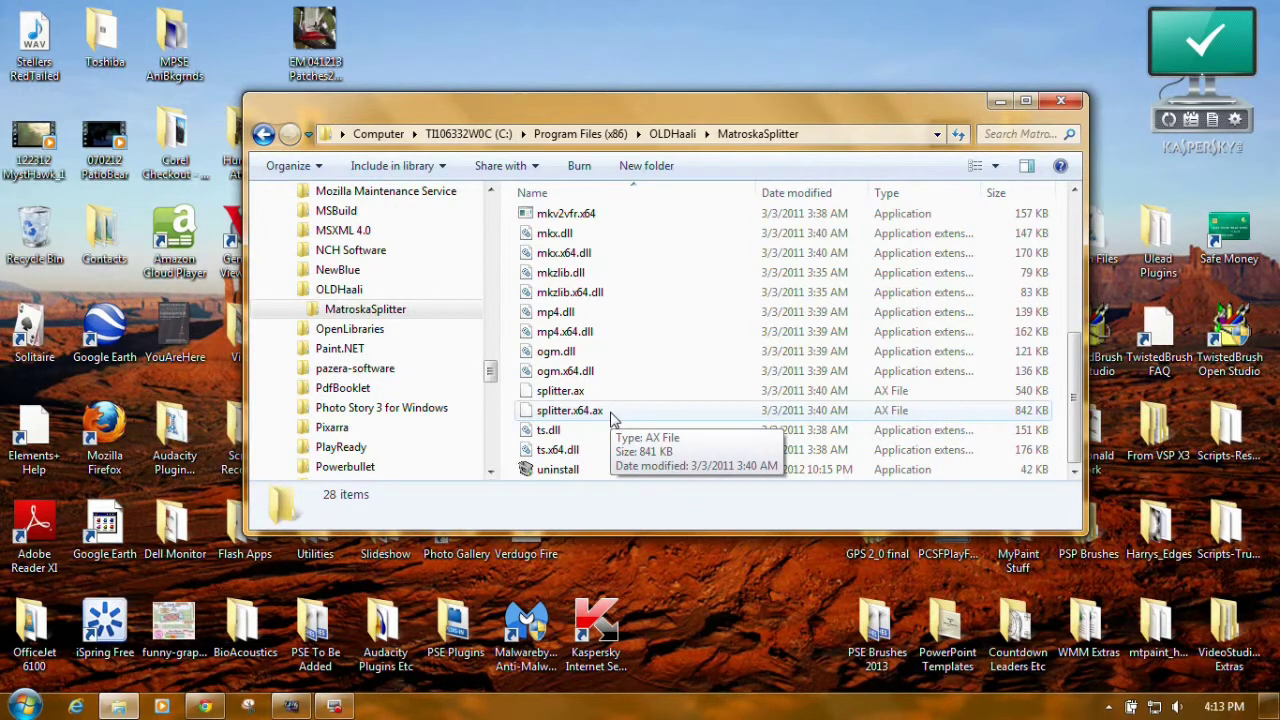
- Rename OLDHaali back to Haali by removing the OLD prefix, with administrator permission
{"action": "right_click", "coordinate": [348, 292]}
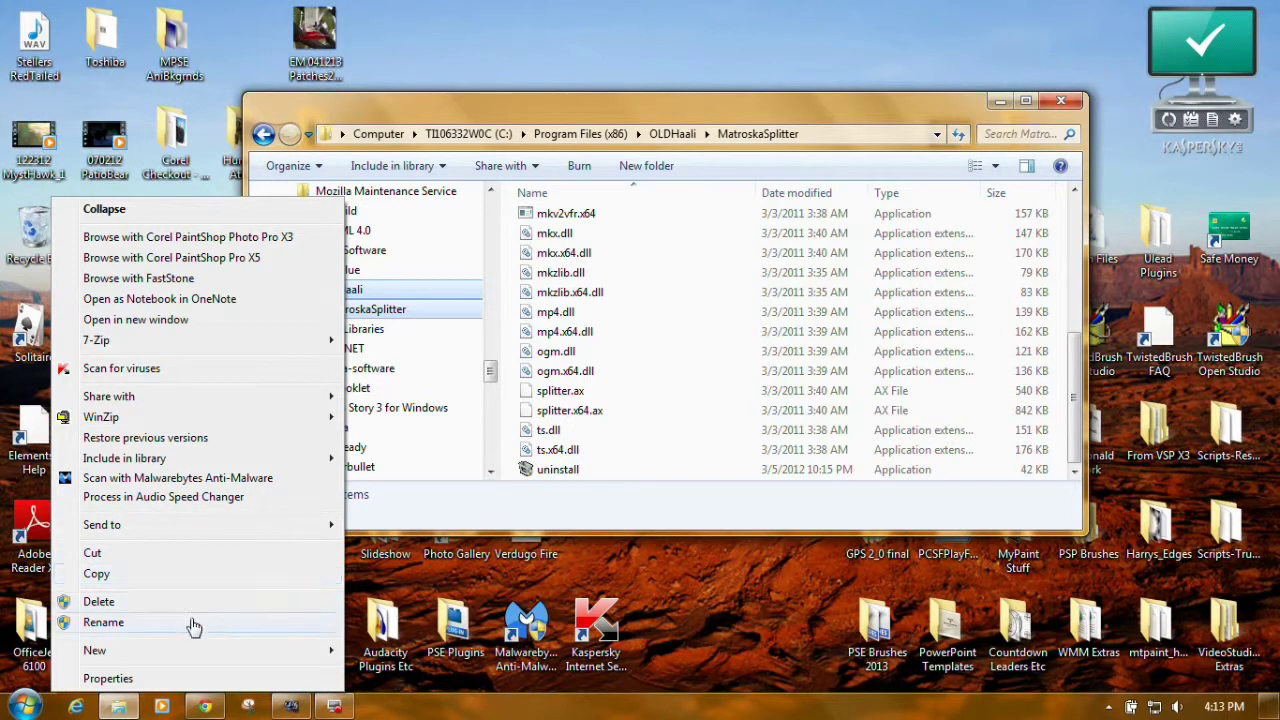
{"action": "left_click", "coordinate": [193, 624]}
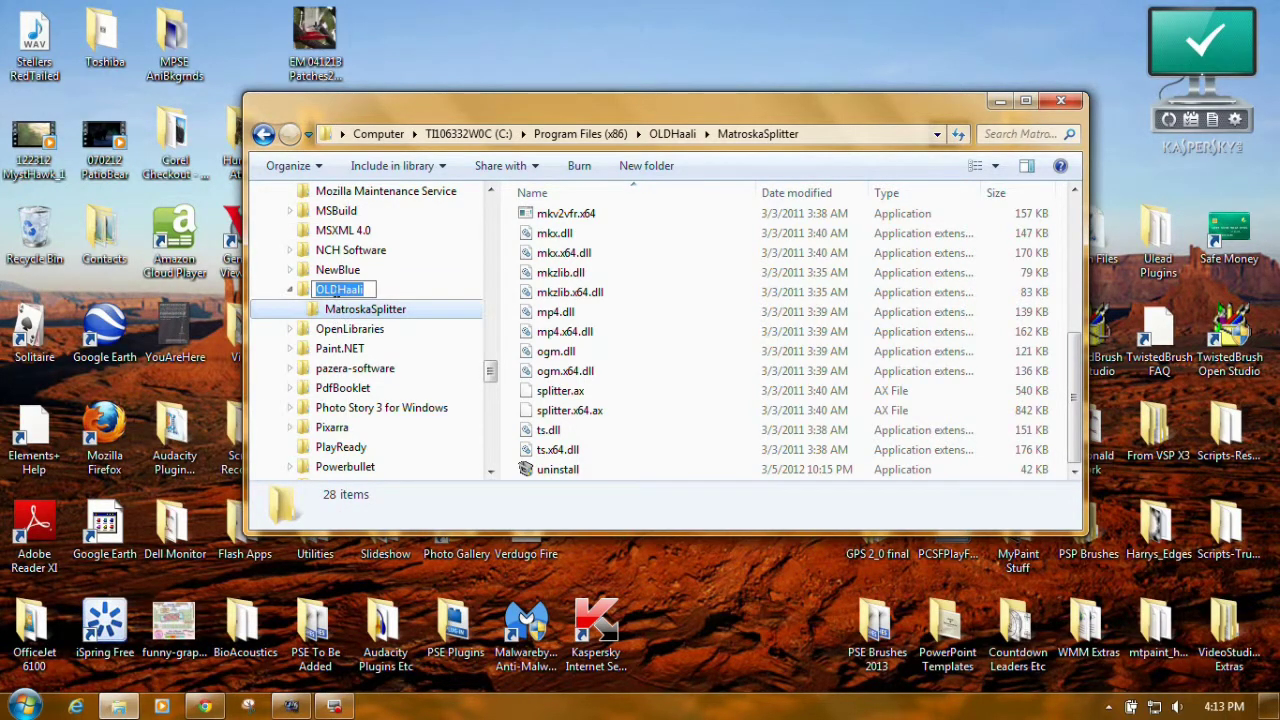
{"action": "left_click", "coordinate": [337, 289]}
{"action": "key", "text": "BackSpace"}
{"action": "key", "text": "BackSpace"}
{"action": "key", "text": "BackSpace"}
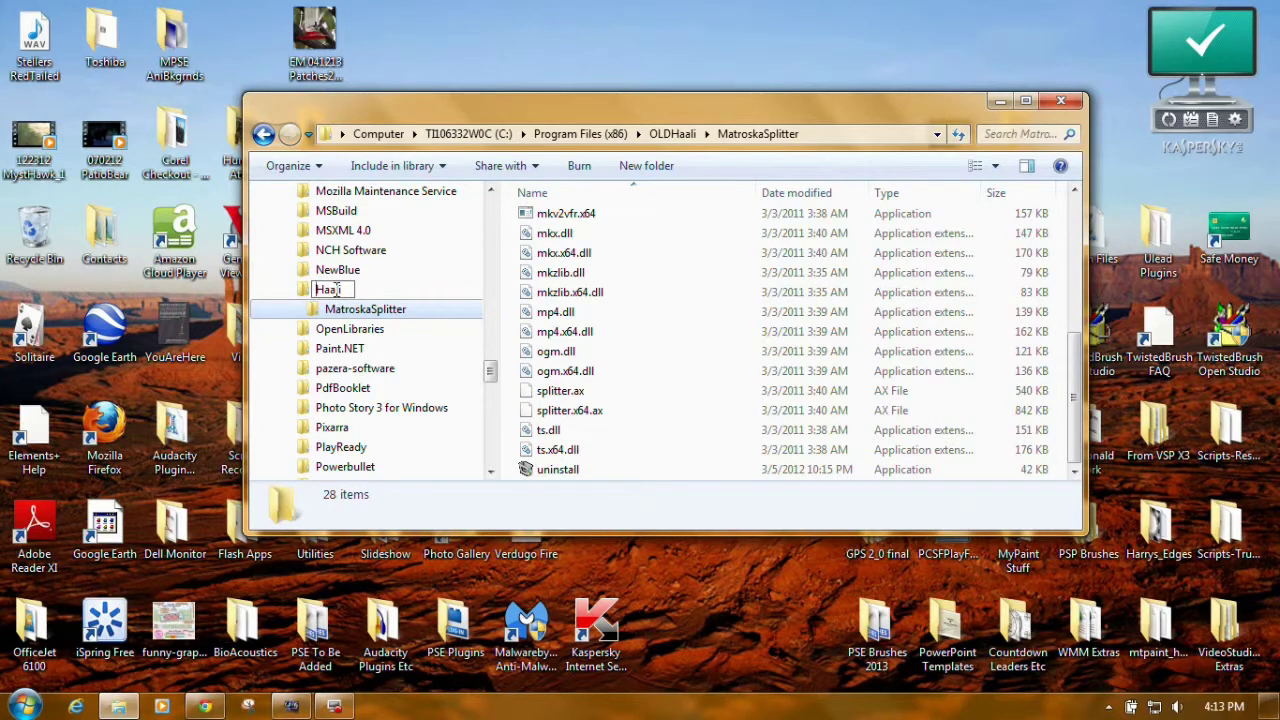
{"action": "key", "text": "Return"}
{"action": "left_click", "coordinate": [627, 431]}
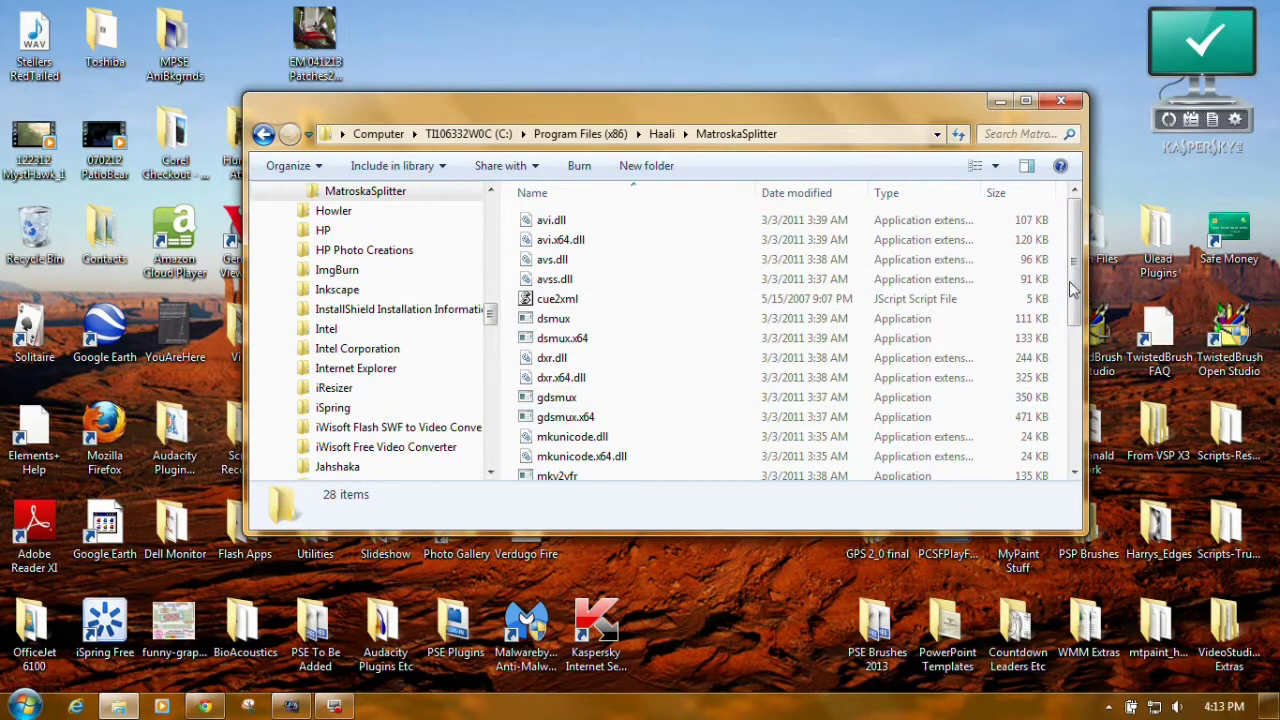
- Rename splitter.ax to splitter.OLDax, accepting the extension-change warning
{"action": "left_click_drag", "start_coordinate": [1072, 282], "coordinate": [1073, 404]}
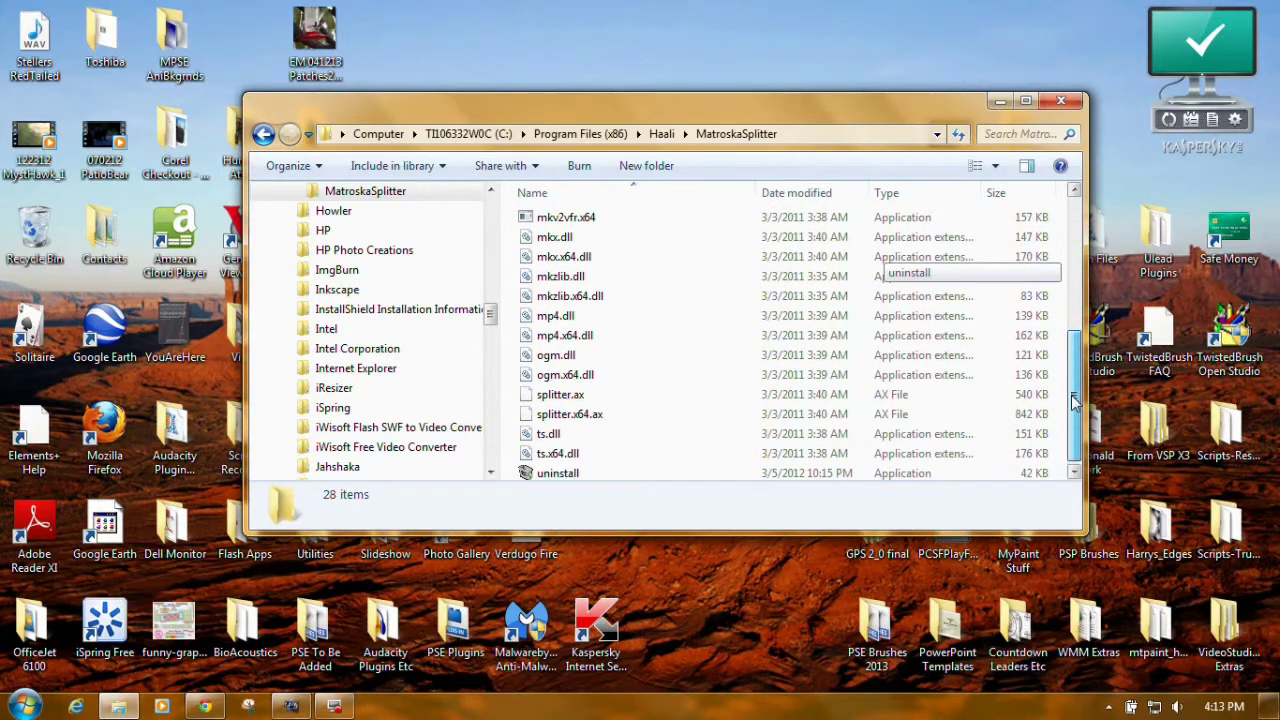
{"action": "right_click", "coordinate": [563, 398]}
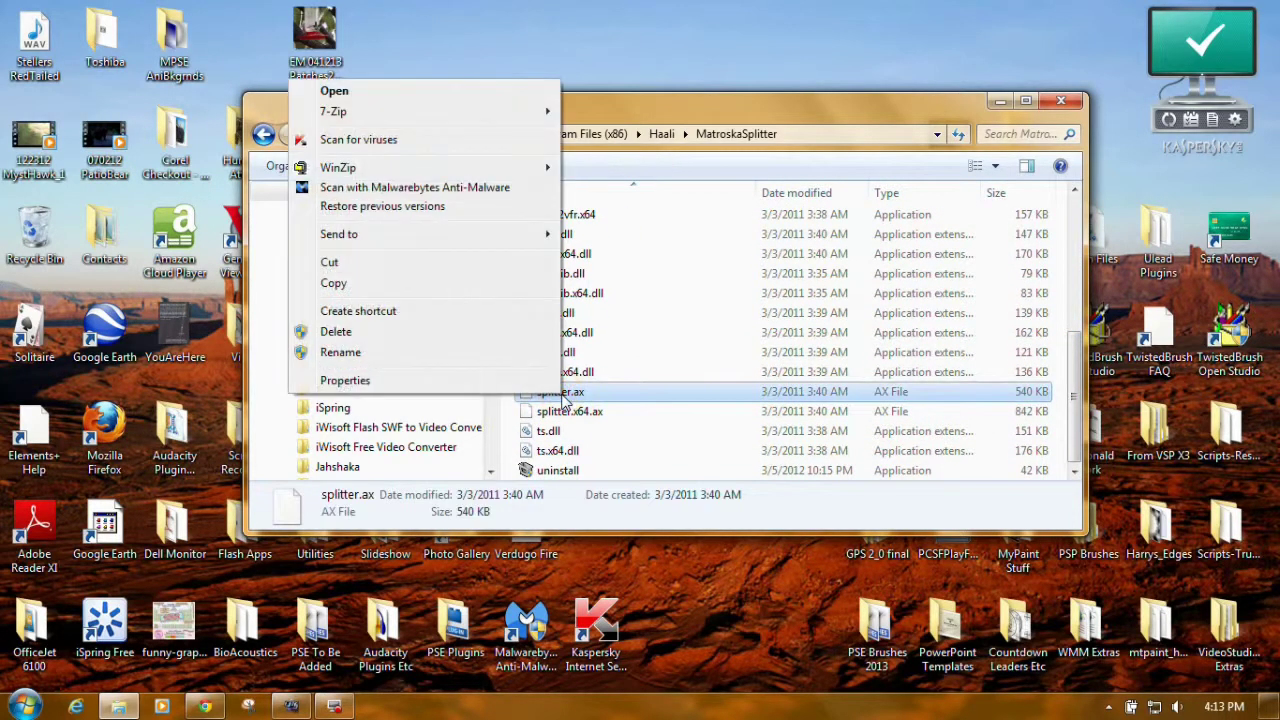
{"action": "left_click", "coordinate": [479, 358]}
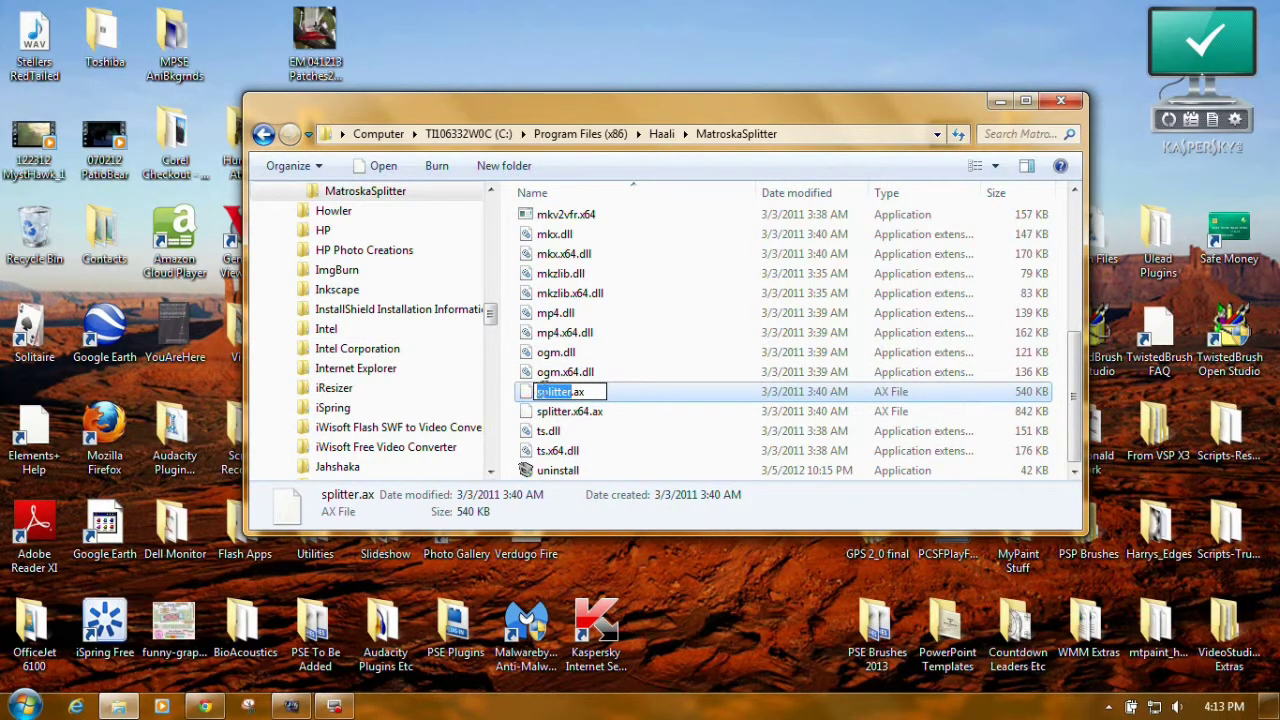
{"action": "left_click", "coordinate": [580, 392]}
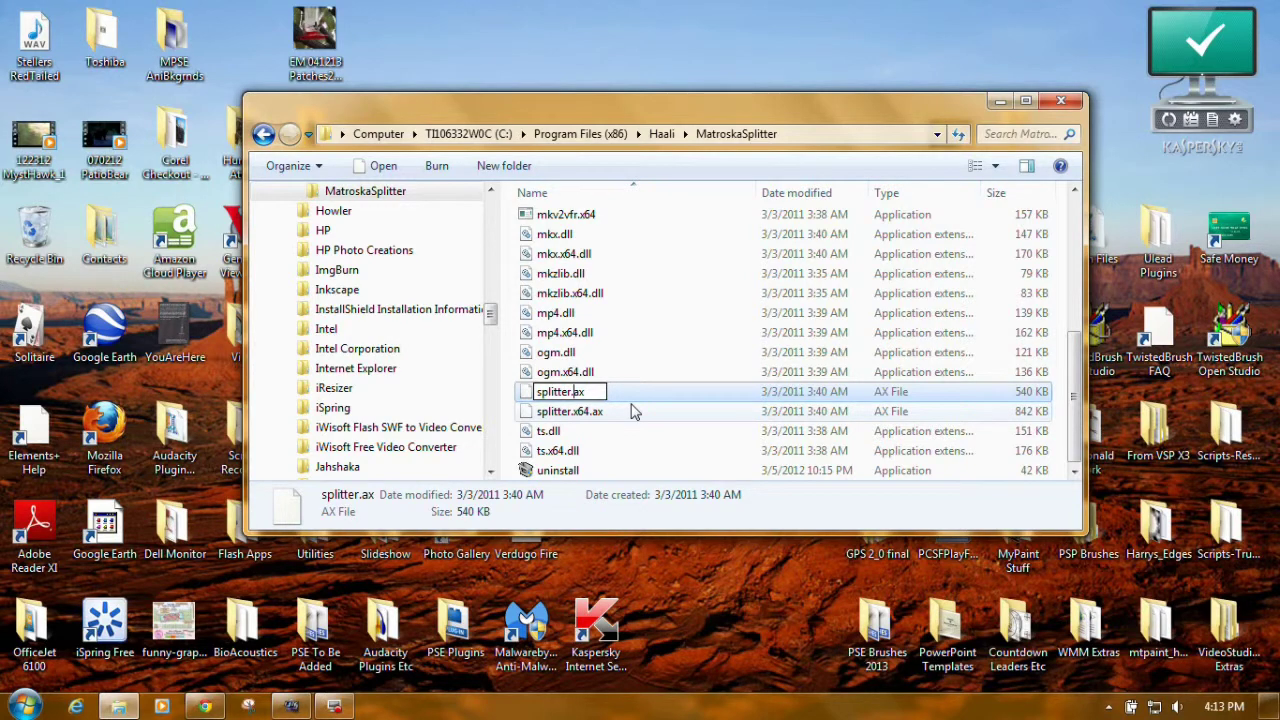
{"action": "type", "text": "OLD."}
{"action": "key", "text": "Return"}
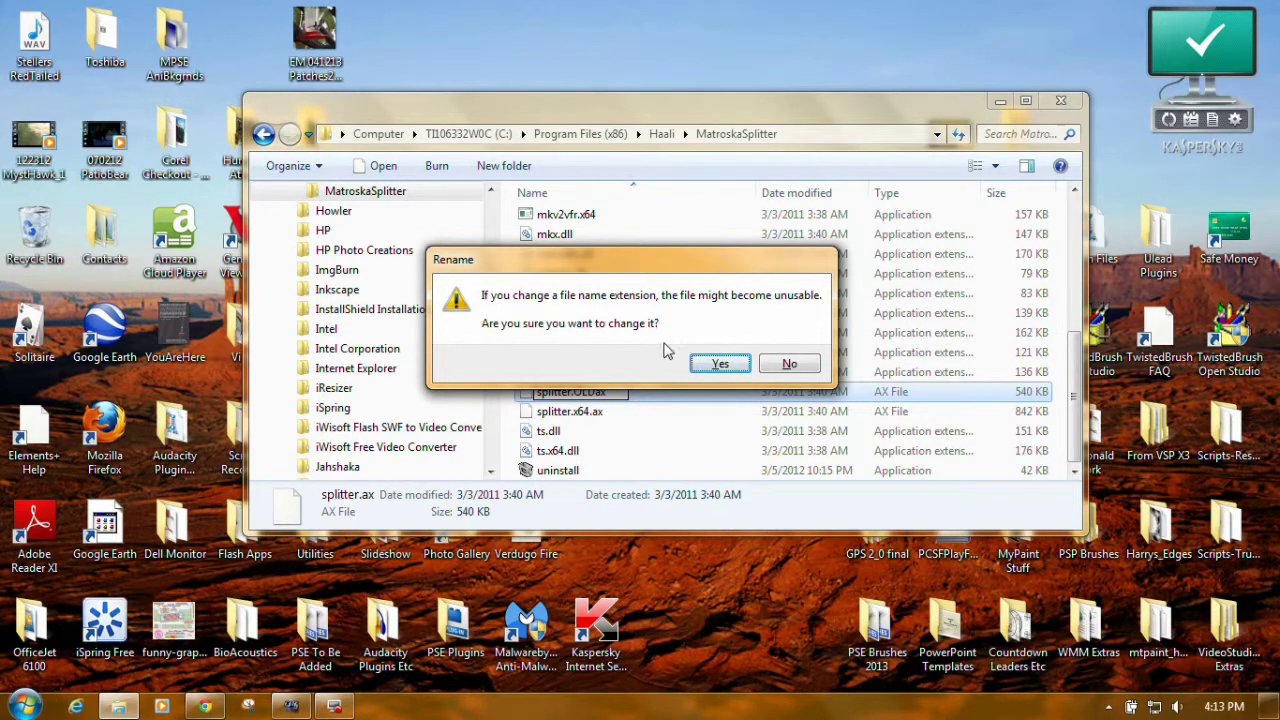
{"action": "left_click", "coordinate": [721, 364]}
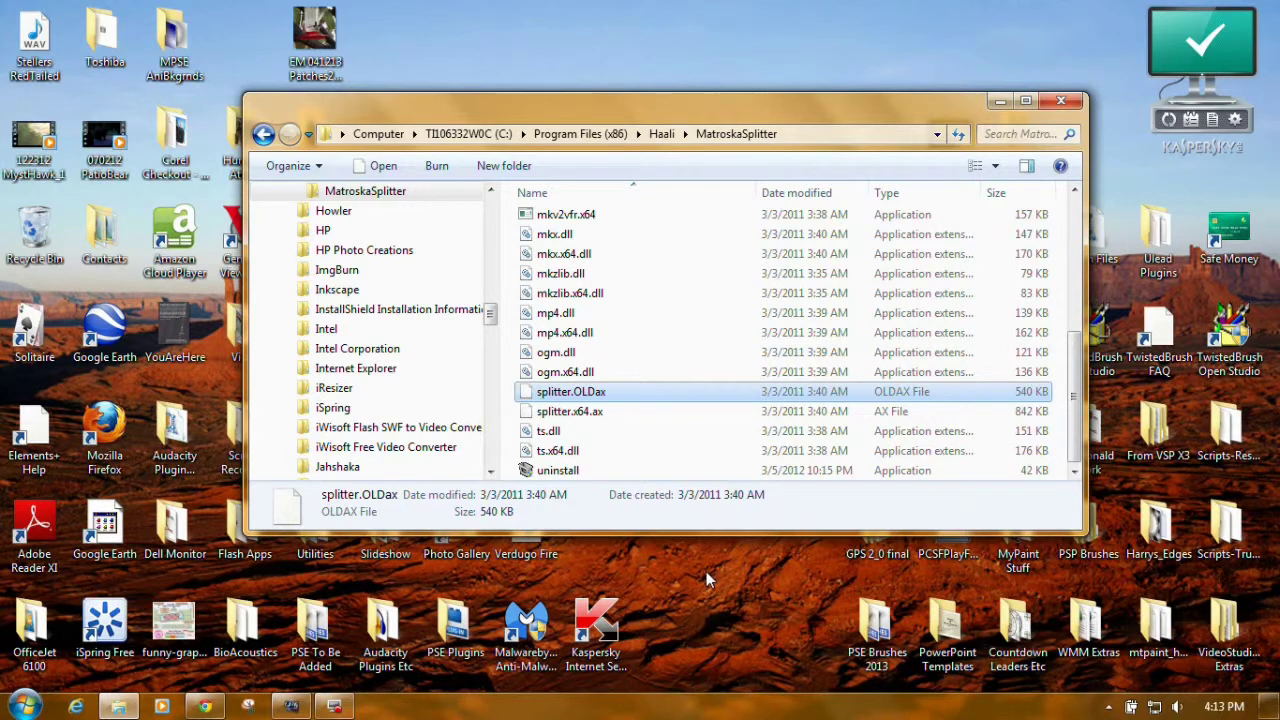
- Rename splitter.OLDax back to splitter.ax, confirming the extension change
{"action": "right_click", "coordinate": [620, 397]}
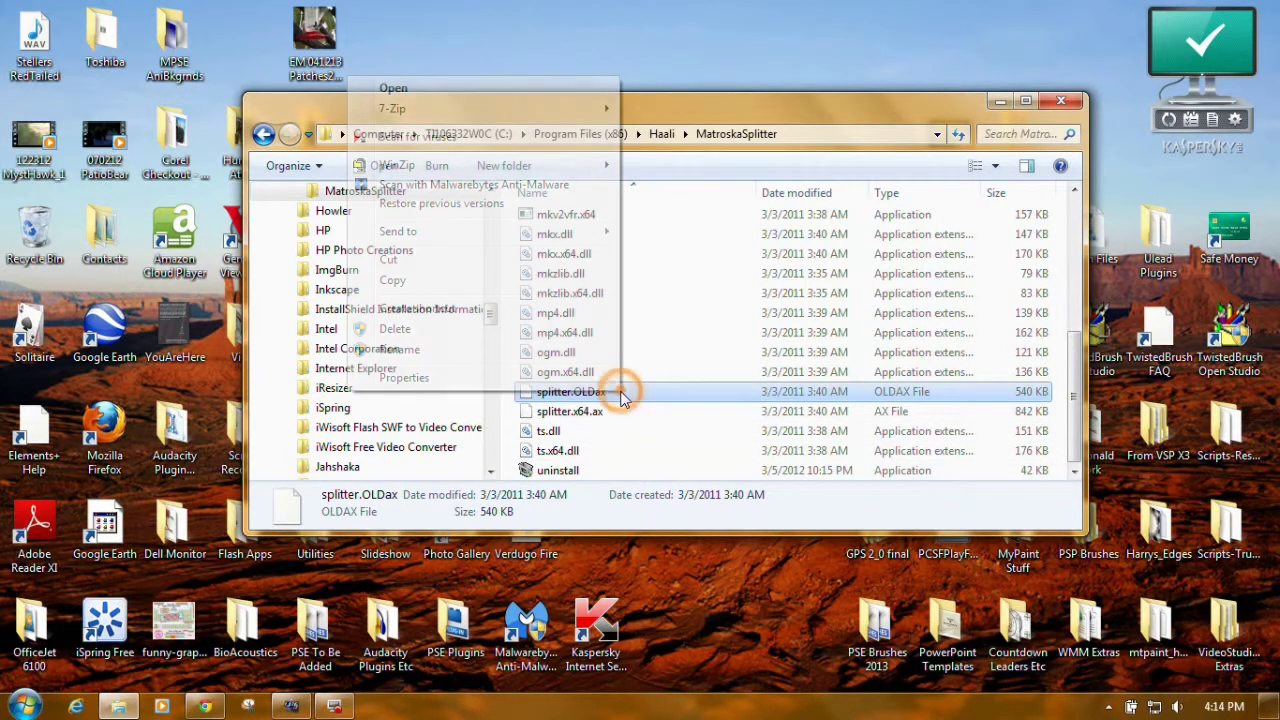
{"action": "left_click", "coordinate": [579, 357]}
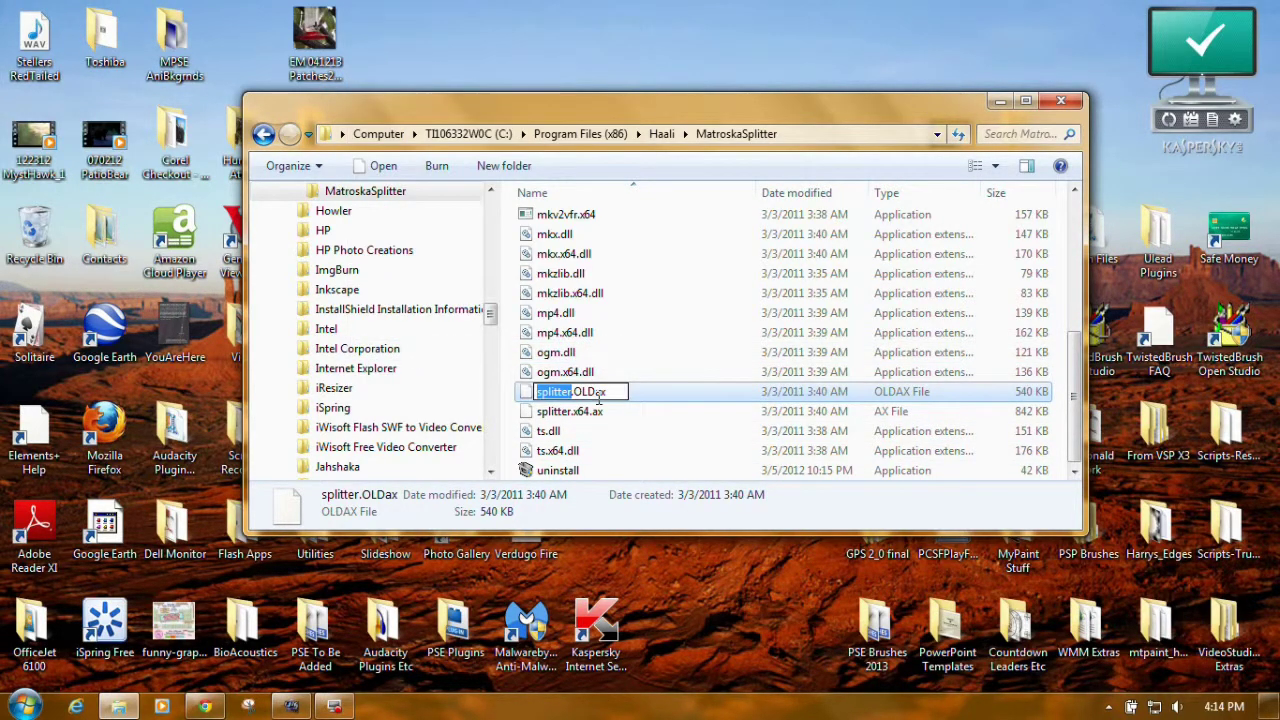
{"action": "left_click", "coordinate": [596, 391]}
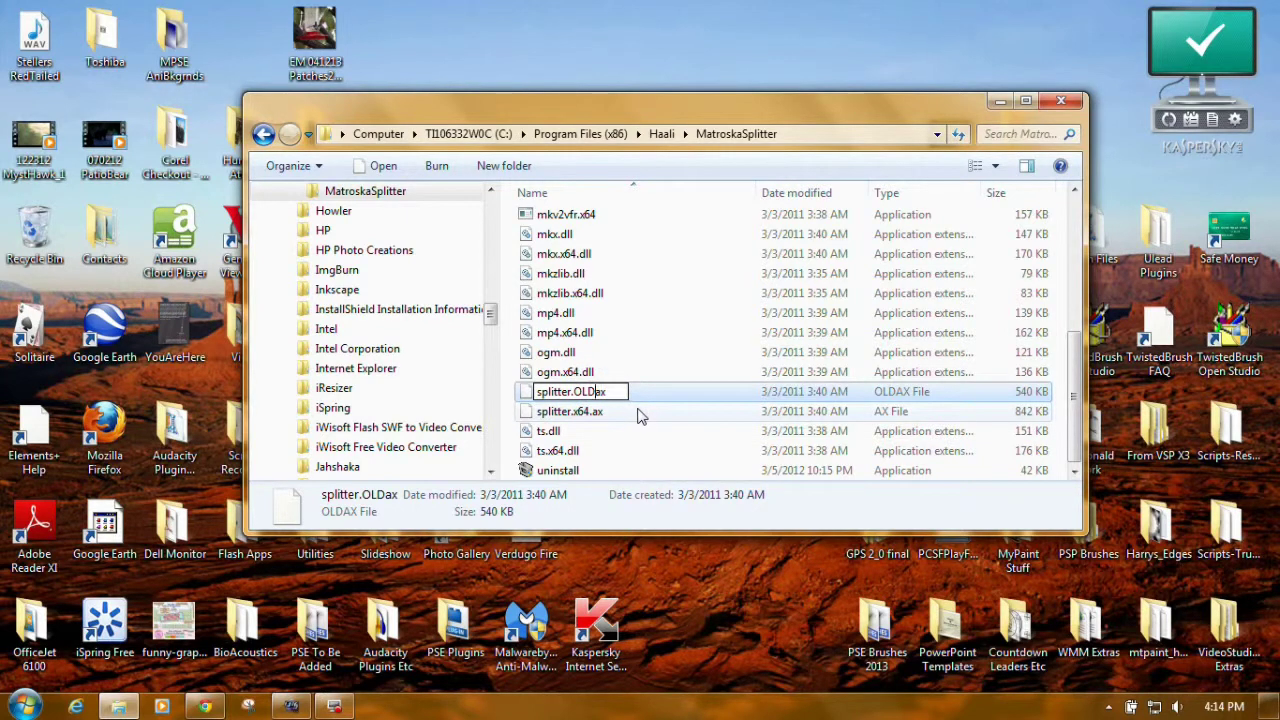
{"action": "key", "text": "BackSpace"}
{"action": "key", "text": "BackSpace"}
{"action": "key", "text": "BackSpace"}
{"action": "key", "text": "Return"}
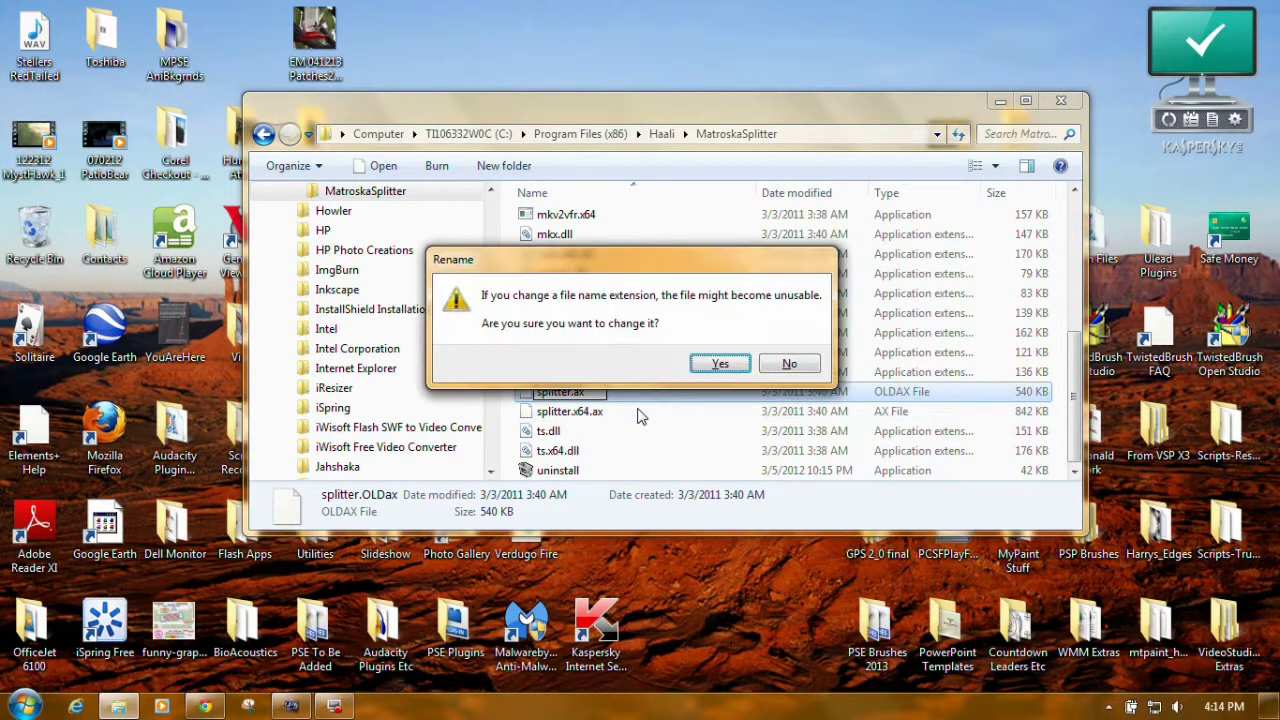
{"action": "left_click", "coordinate": [722, 364]}
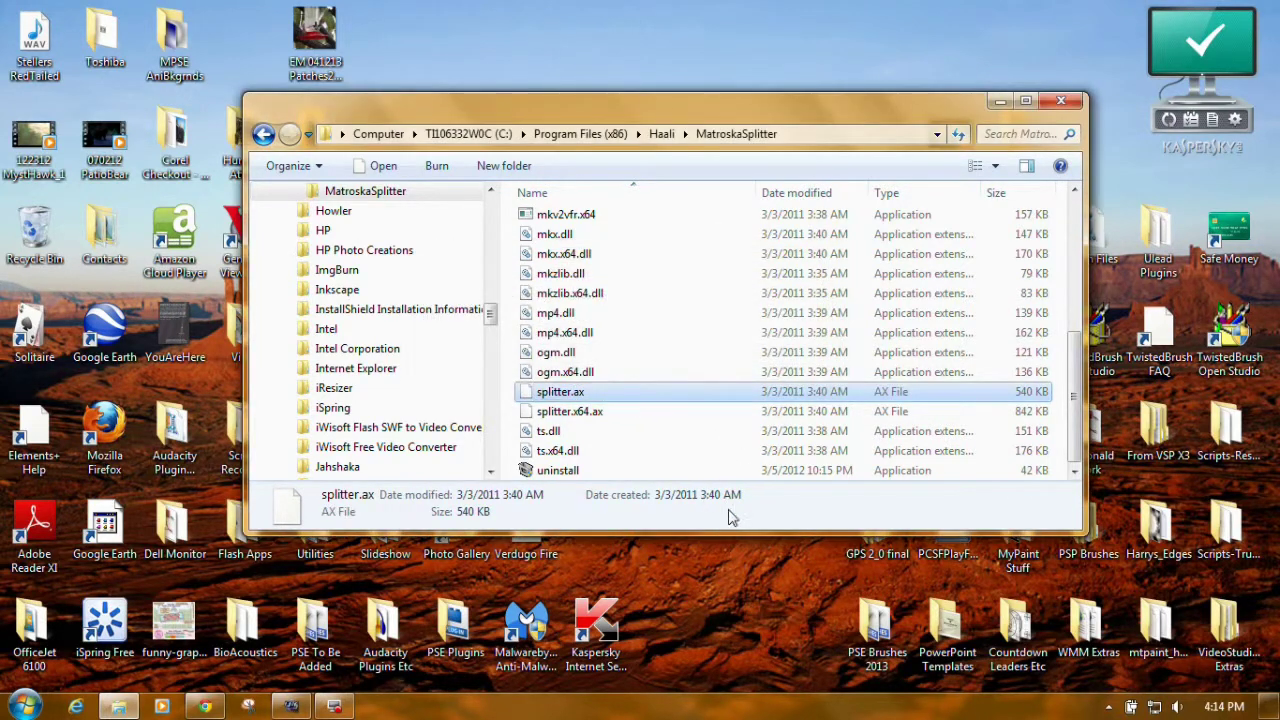